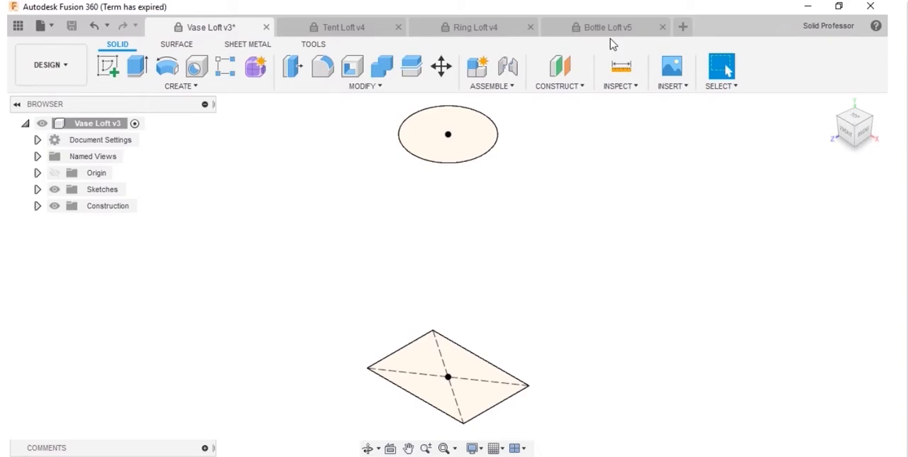
Step: Start a loft from the bottom rectangle to the top circle and shift the front mapping point along the circle's edge
left_click(253, 90)
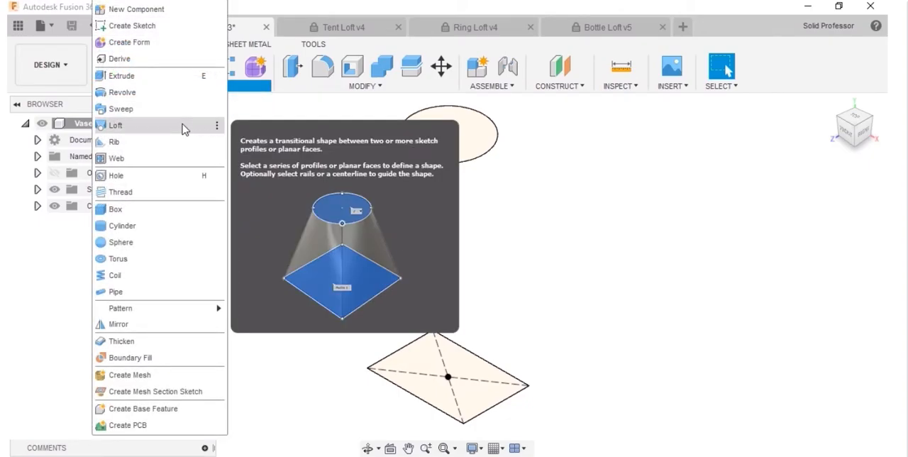
left_click(183, 128)
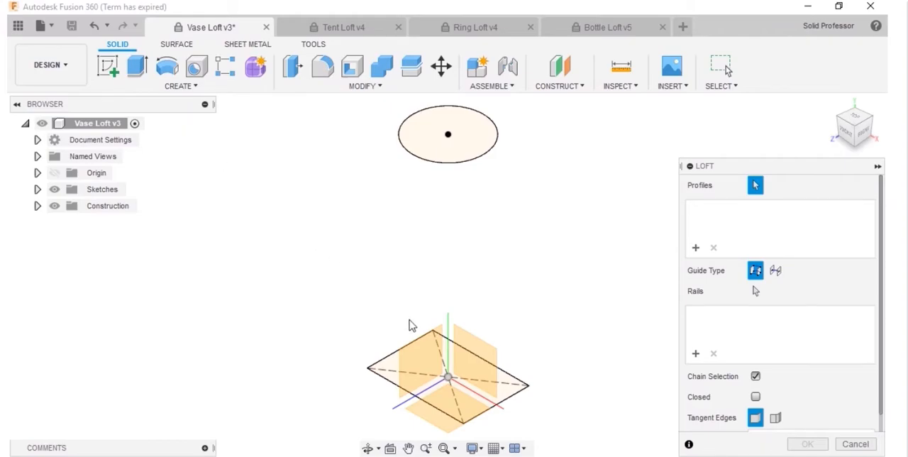
left_click(477, 402)
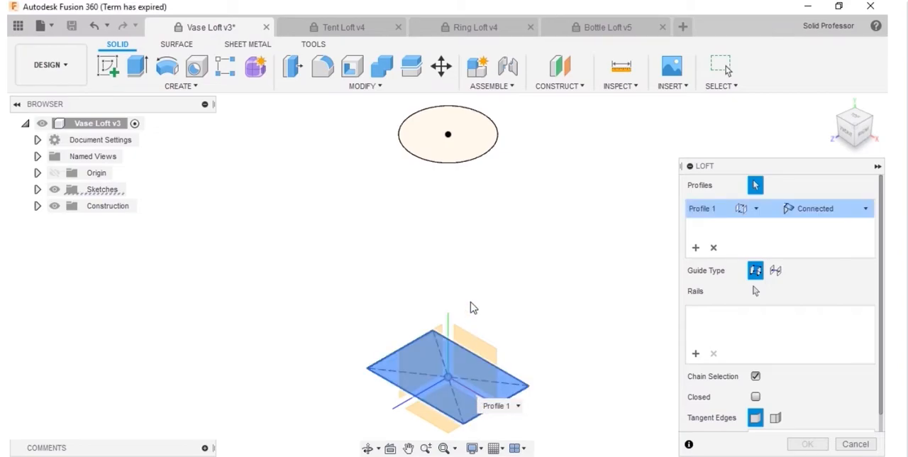
left_click(481, 131)
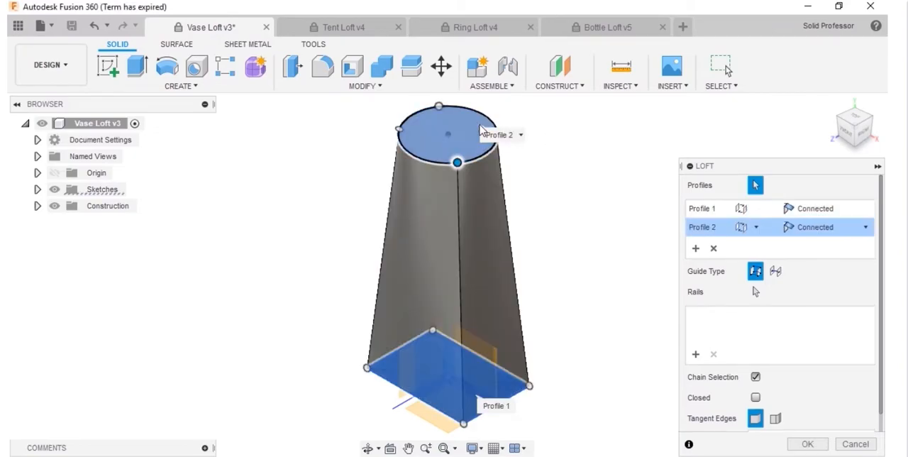
middle_click_drag(588, 225, 558, 210, "shift")
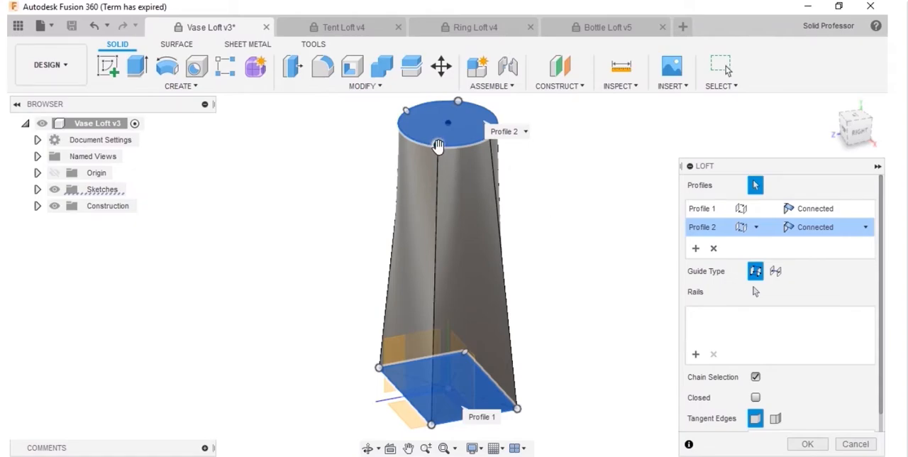
mouse_move(441, 146)
left_mouse_down()
mouse_move(455, 147)
mouse_move(410, 137)
mouse_move(399, 144)
mouse_move(433, 148)
left_mouse_up()
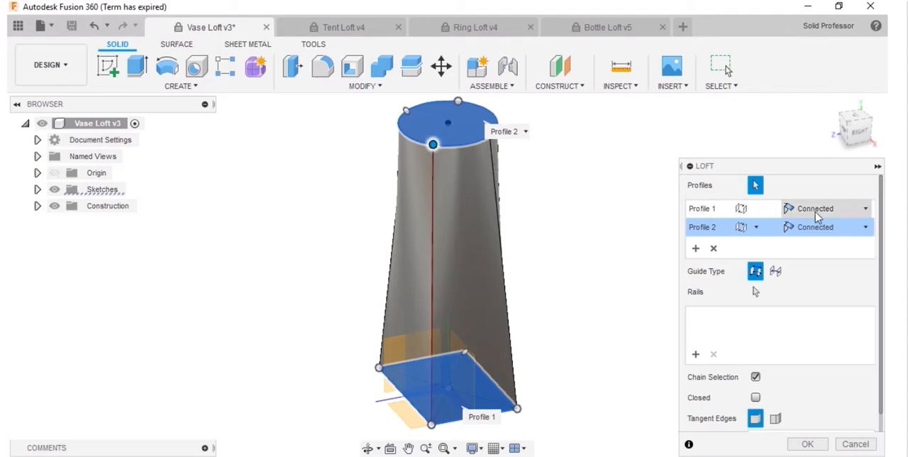
Step: Set the rectangle profile's end condition to Direction with a takeoff angle of 25 and a takeoff weight of 4
left_click(839, 213)
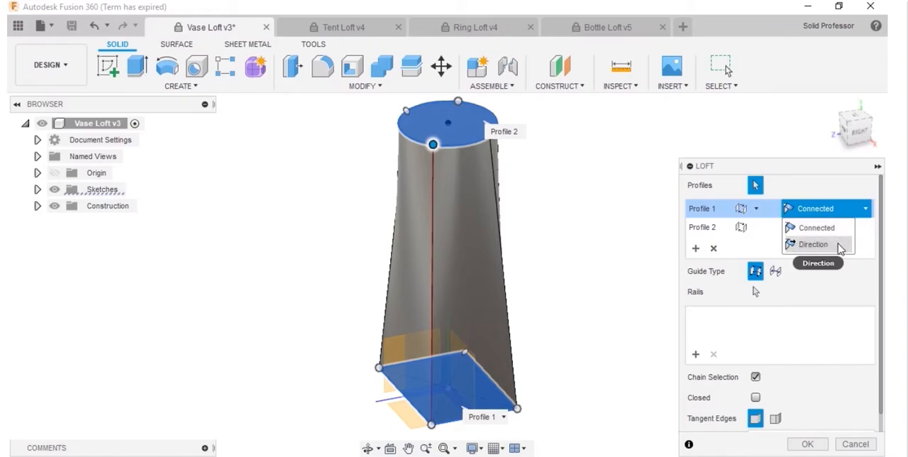
left_click(813, 244)
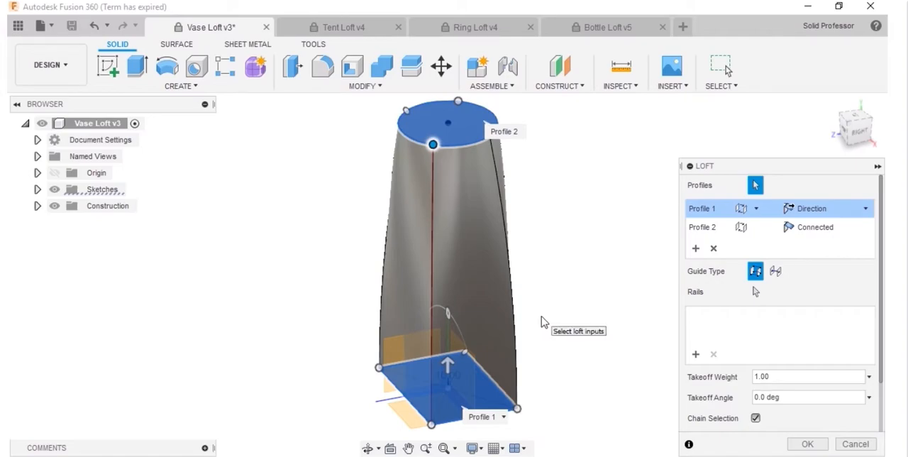
left_click(770, 376)
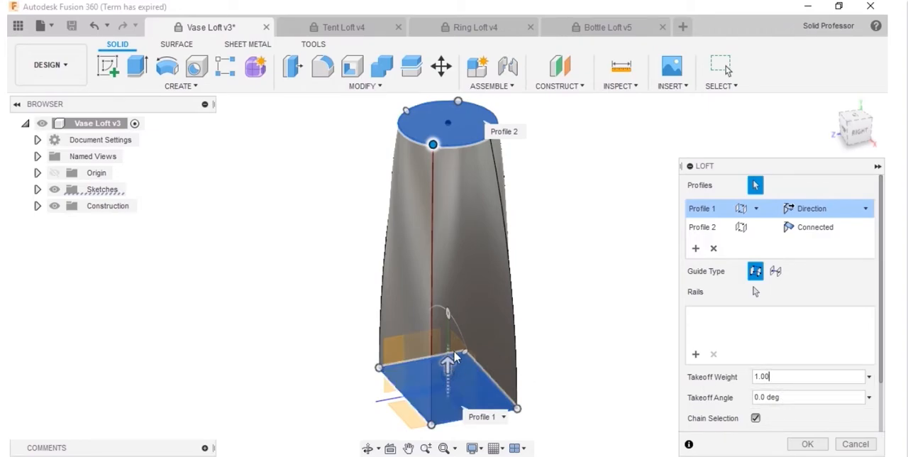
left_click(773, 397)
type("25")
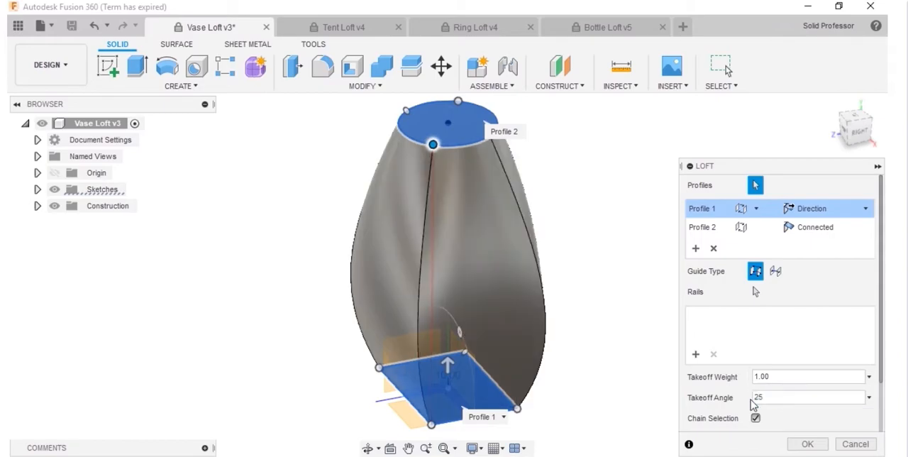
left_click_drag(769, 376, 742, 384)
type("4")
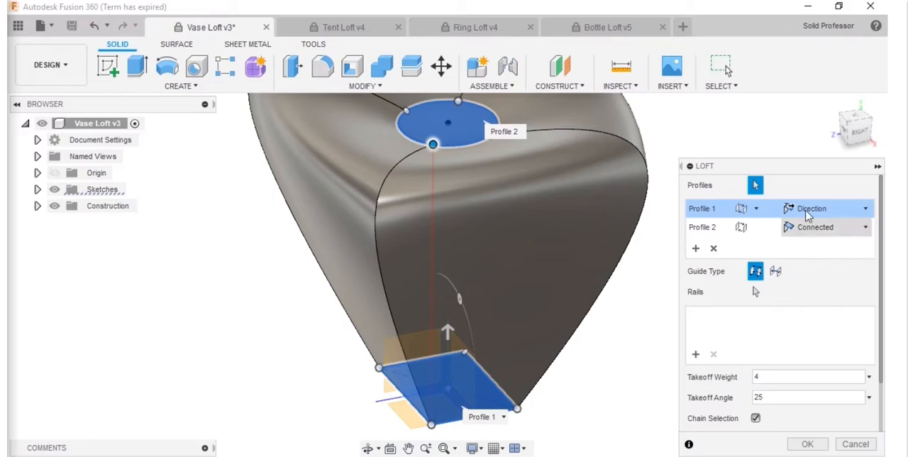
Step: Set the circle profile's condition to Direction with takeoff weight 1.5 and takeoff angle 25, and complete the vase loft
left_click(840, 142)
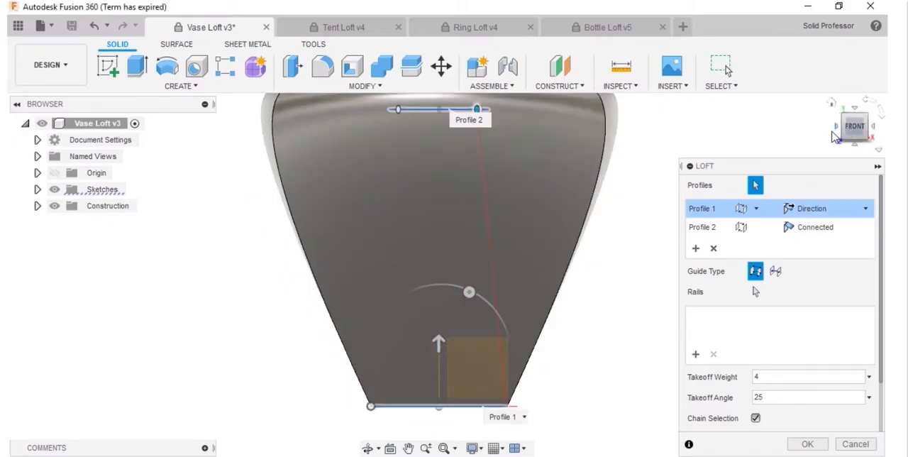
middle_click_drag(655, 218, 635, 248)
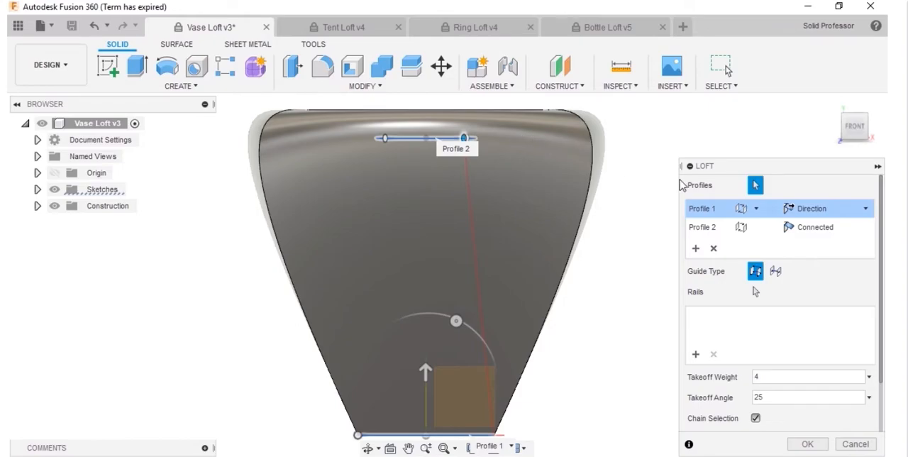
left_click(821, 232)
left_click(822, 234)
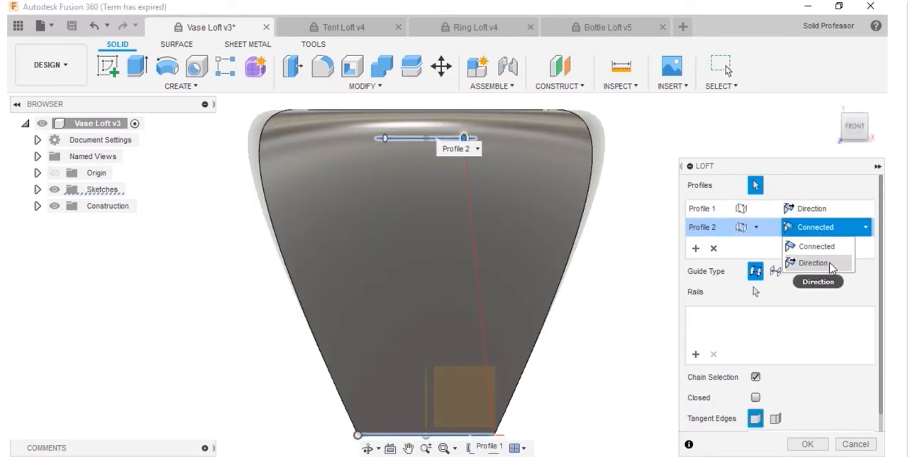
left_click(830, 262)
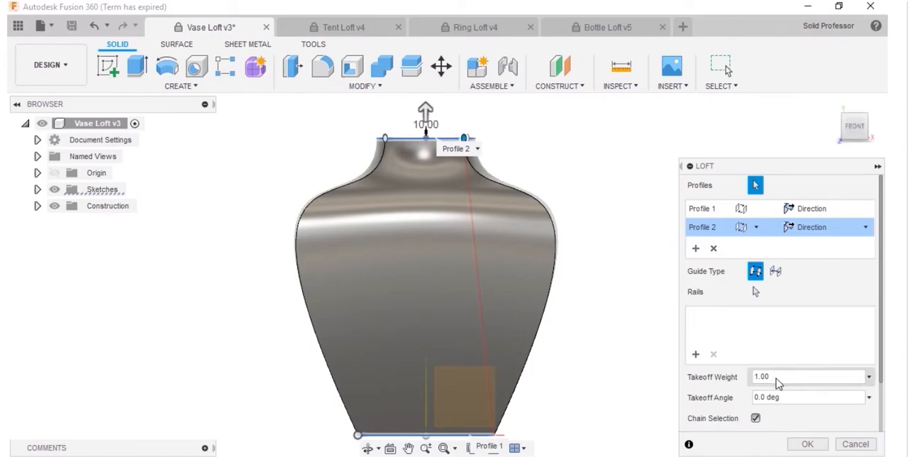
left_click_drag(784, 377, 740, 381)
type("1.5")
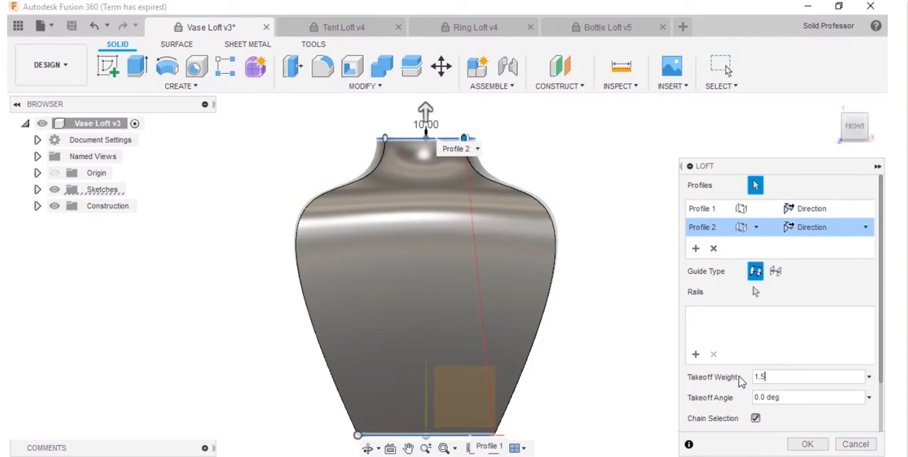
left_click_drag(784, 397, 744, 403)
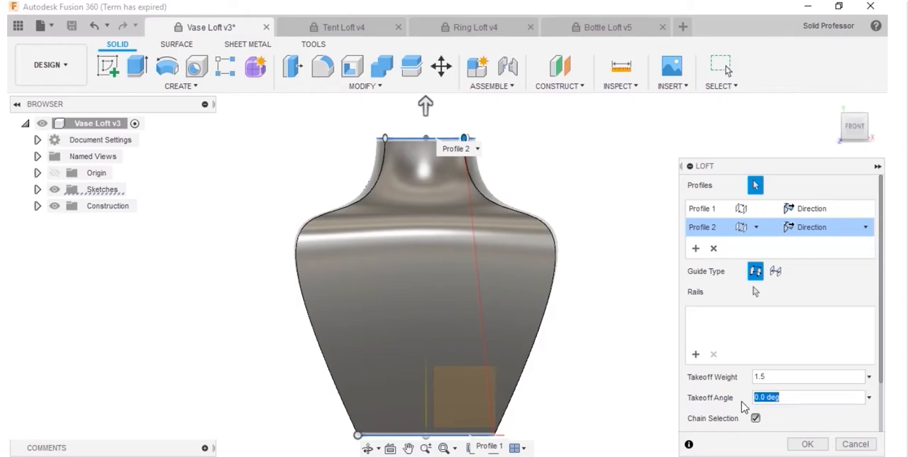
type("25")
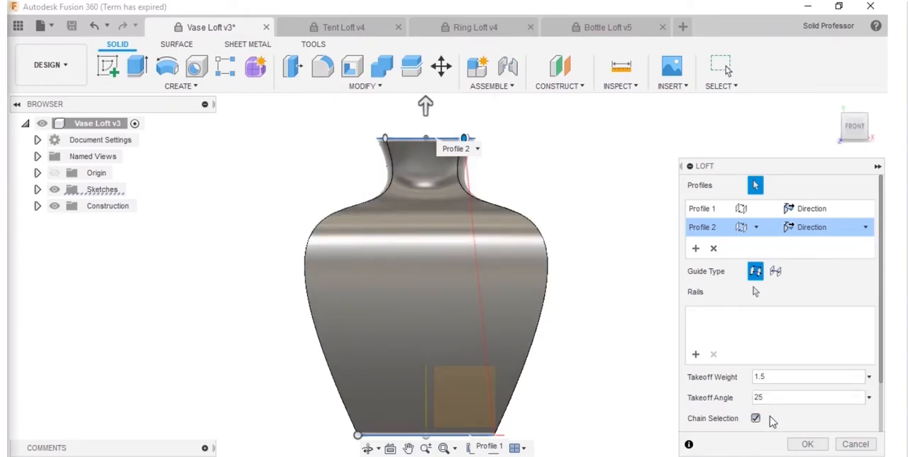
left_click(811, 443)
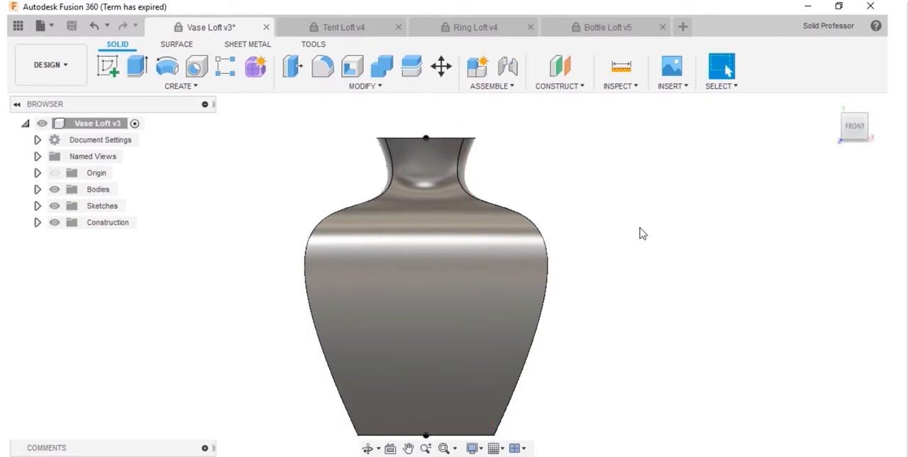
middle_click_drag(642, 233, 573, 233, "shift")
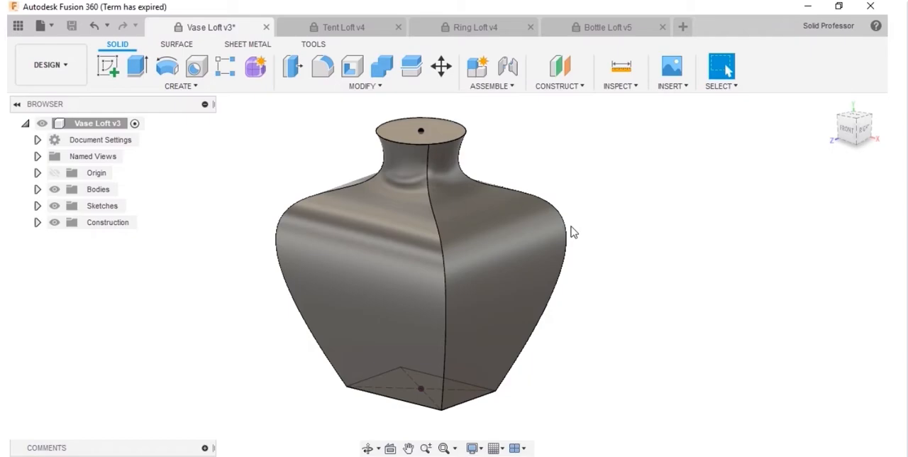
Step: In the Tent Loft v4 document, start a loft from the rectangular base to the apex point where the arches meet
left_click(361, 34)
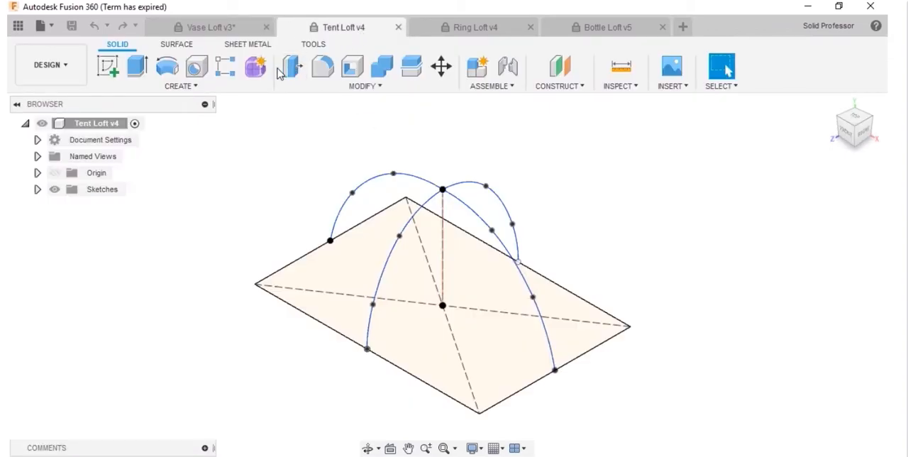
left_click(241, 87)
left_click(168, 130)
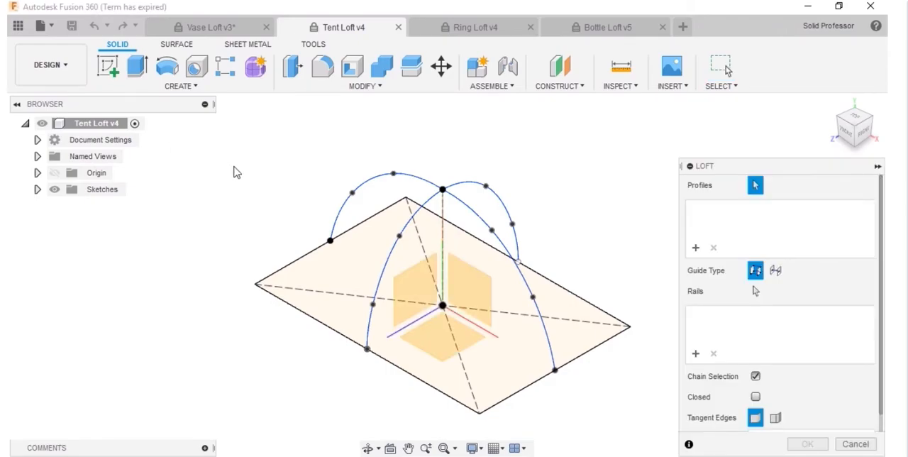
left_click(357, 268)
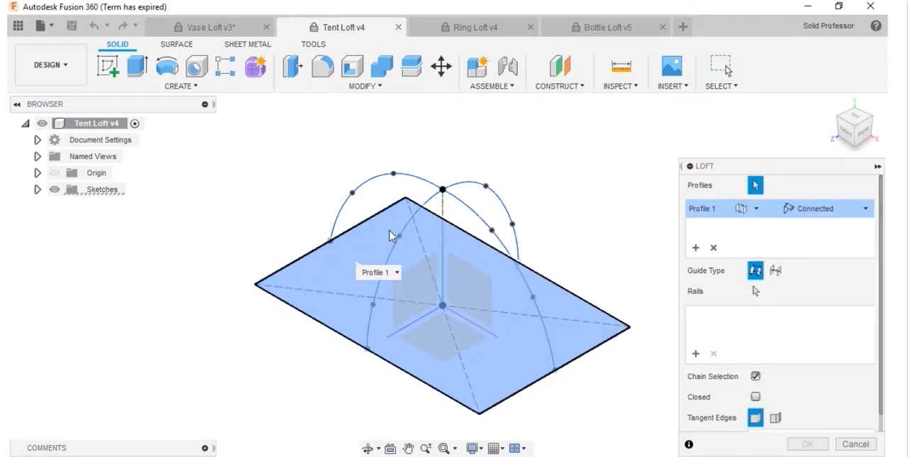
left_click(443, 191)
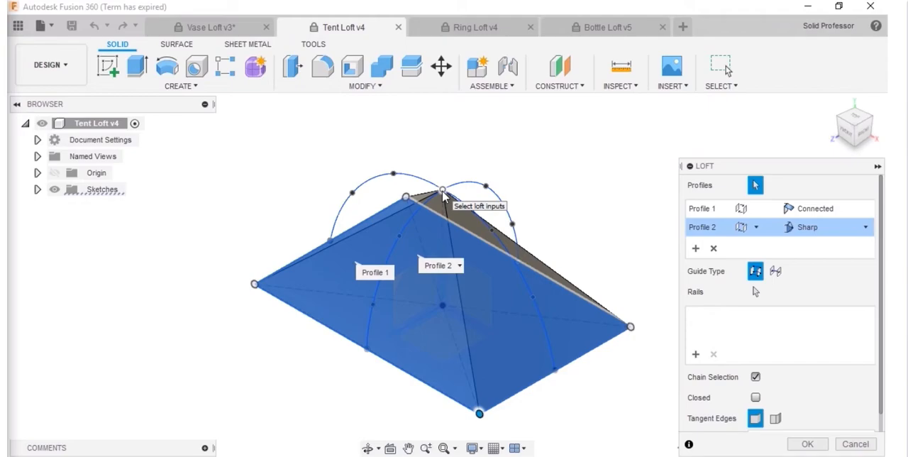
Step: Try a Point Tangent condition on the apex profile with a tangency weight of about 0.831, and return it to Sharp
left_click(795, 227)
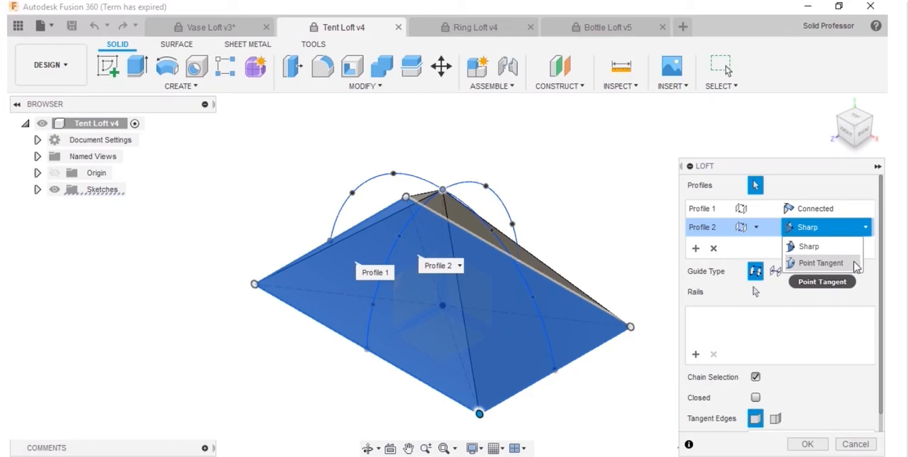
left_click(836, 264)
left_click(848, 133)
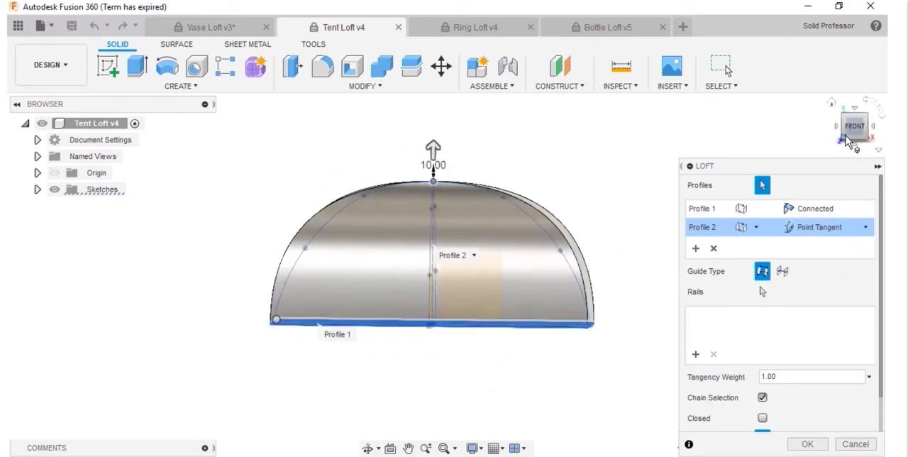
scroll(424, 187, "up", 5)
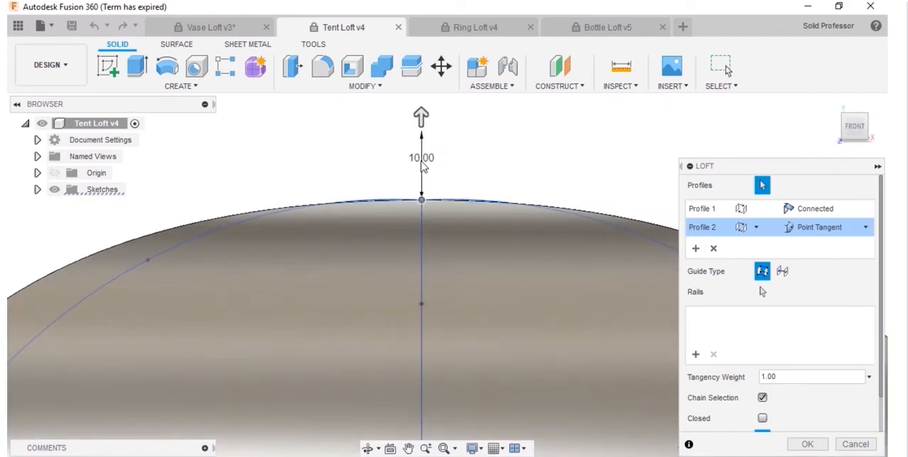
scroll(423, 162, "up", 3)
middle_click_drag(450, 154, 452, 181)
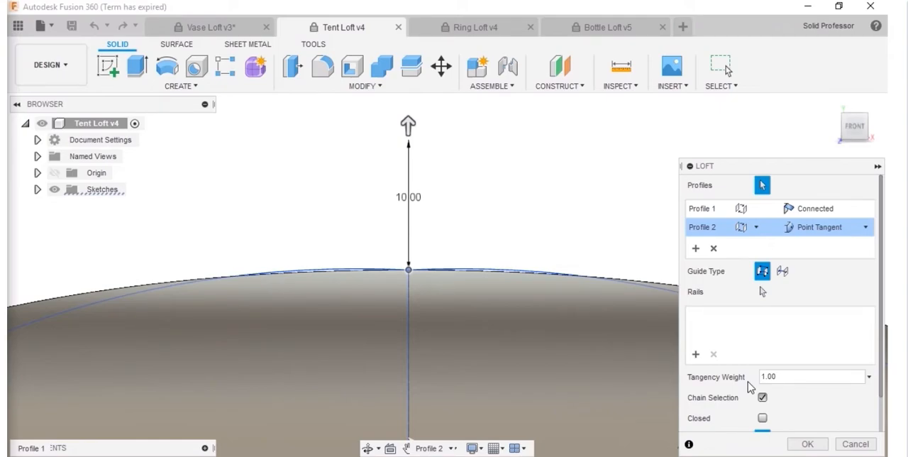
left_click_drag(410, 128, 412, 150)
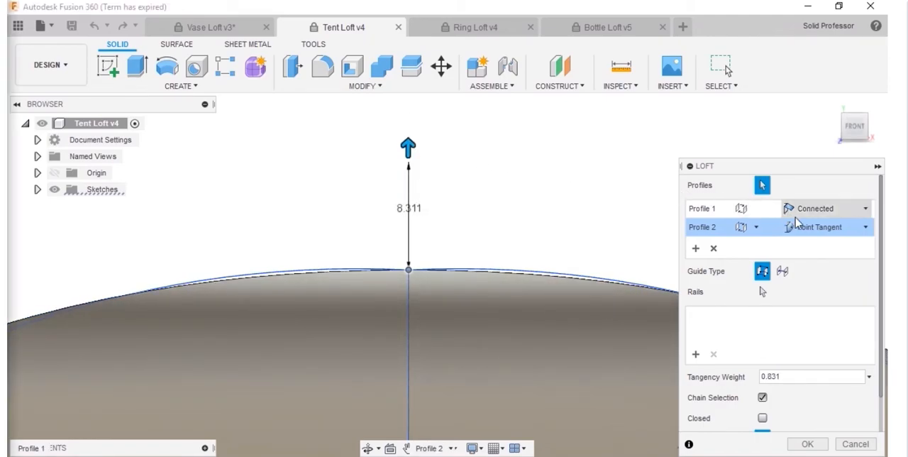
left_click(850, 231)
left_click(821, 245)
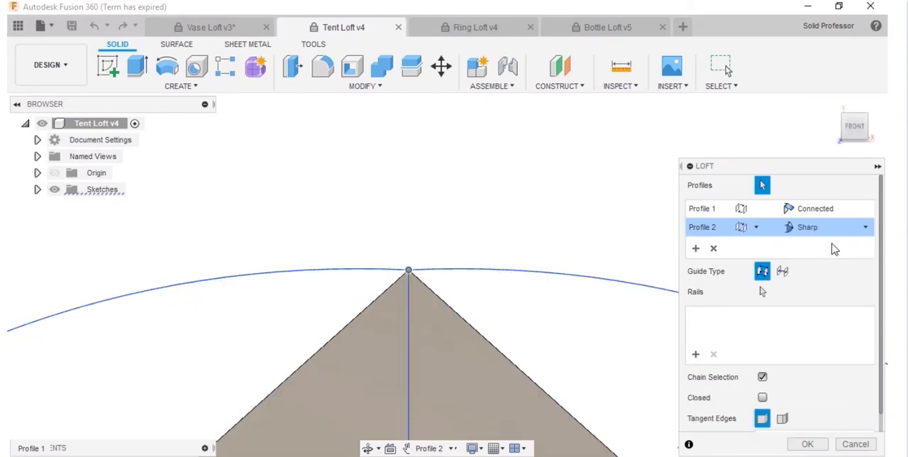
Step: Add the arch running from the apex to the nearer short edge of the base as a loft rail, with chain selection enabled
left_click(833, 105)
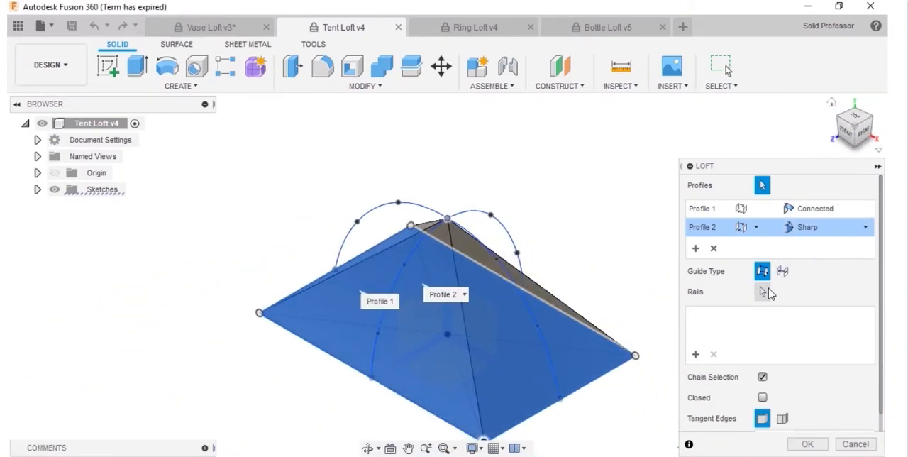
left_click(769, 292)
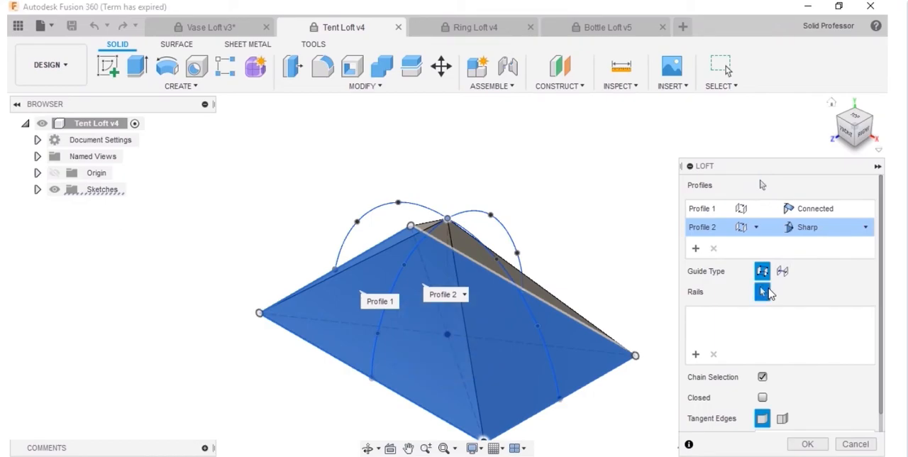
left_click(764, 381)
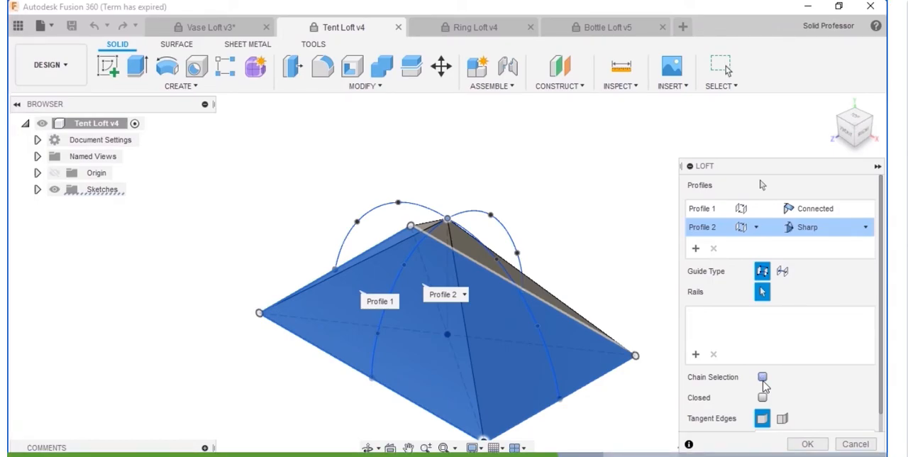
left_click(764, 381)
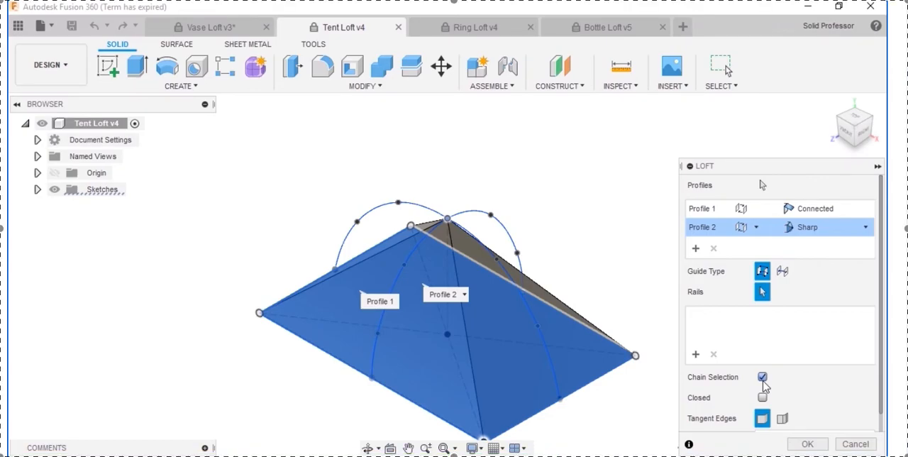
left_click(550, 349)
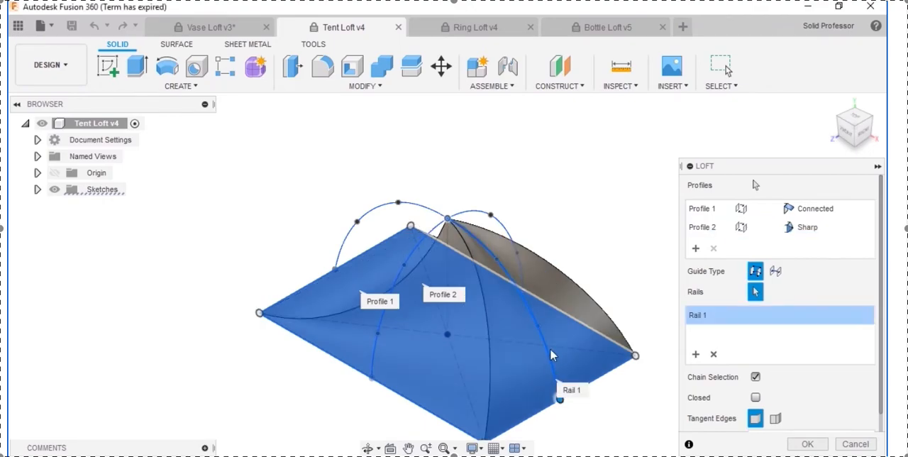
Step: Add the other three arches meeting at the apex as loft rails and complete the tent loft
left_click(512, 237)
left_click(377, 216)
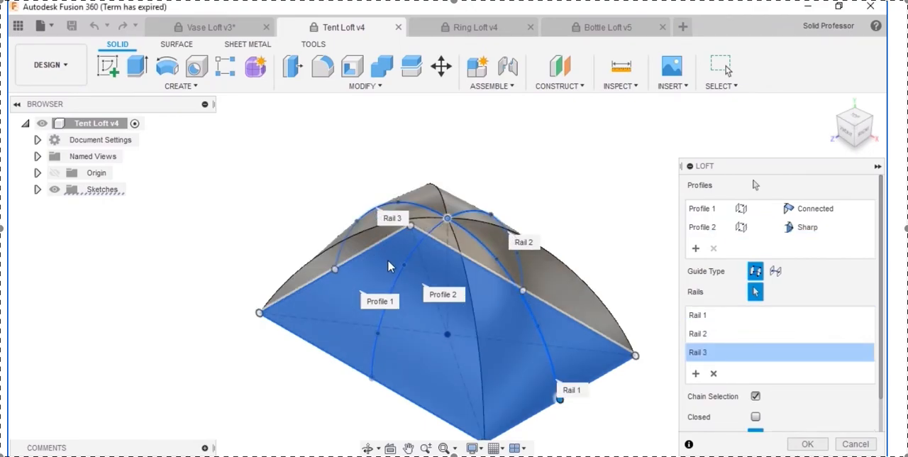
left_click(395, 284)
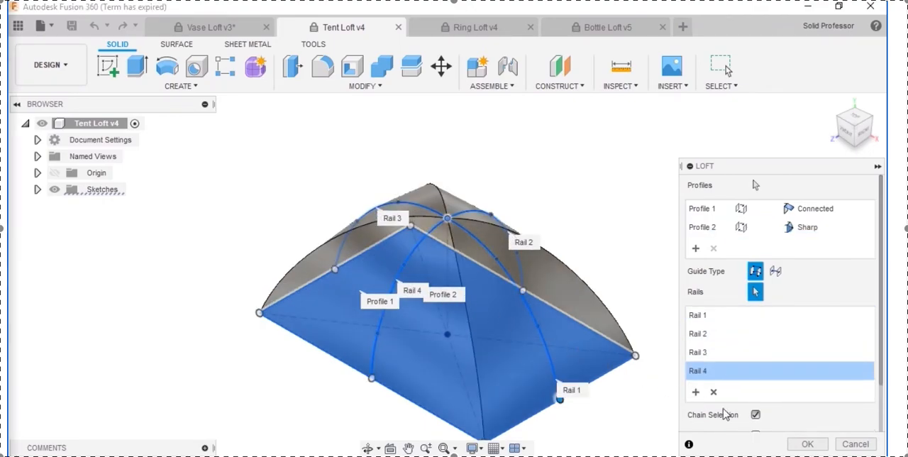
left_click(807, 444)
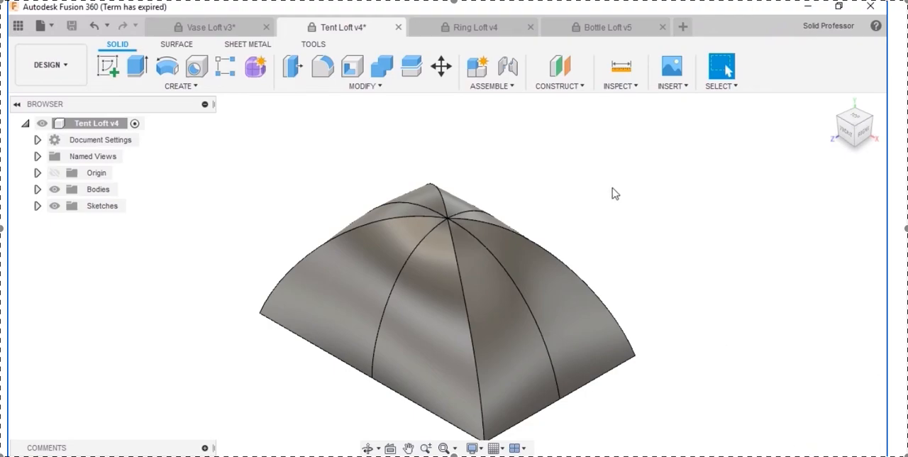
Step: In the Ring Loft v4 document, start a loft from the small rectangle to the small circle on the large ring circle
left_click(510, 29)
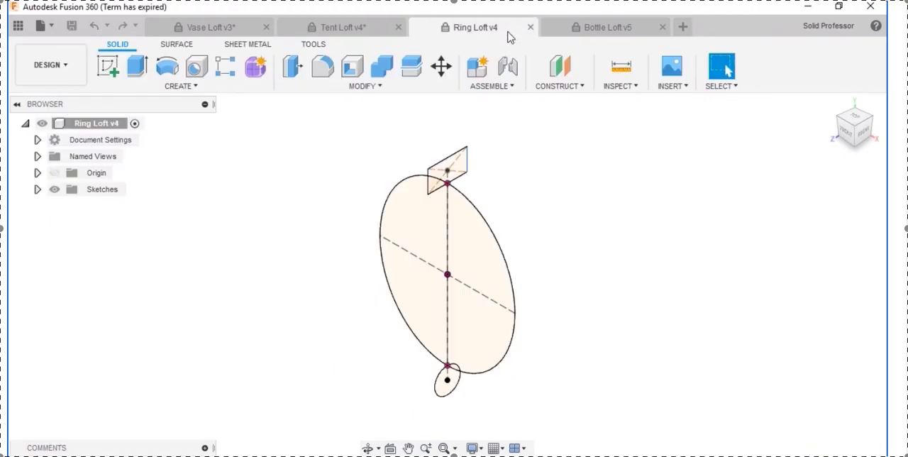
left_click(235, 86)
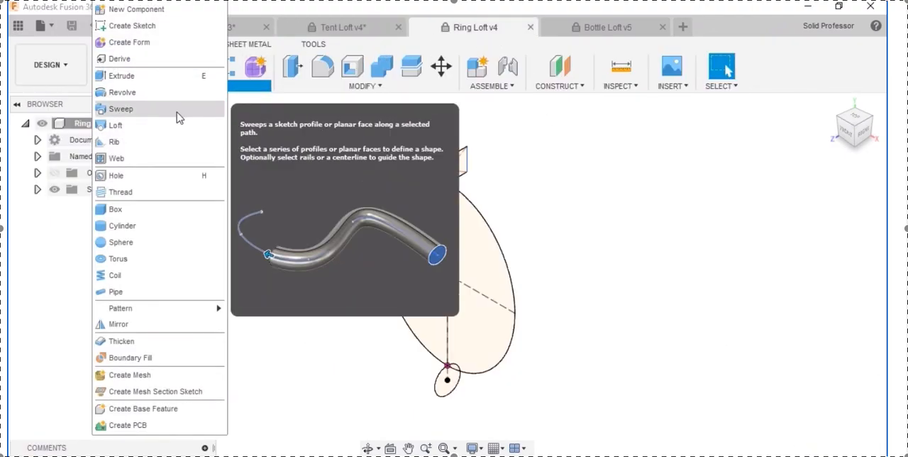
left_click(161, 126)
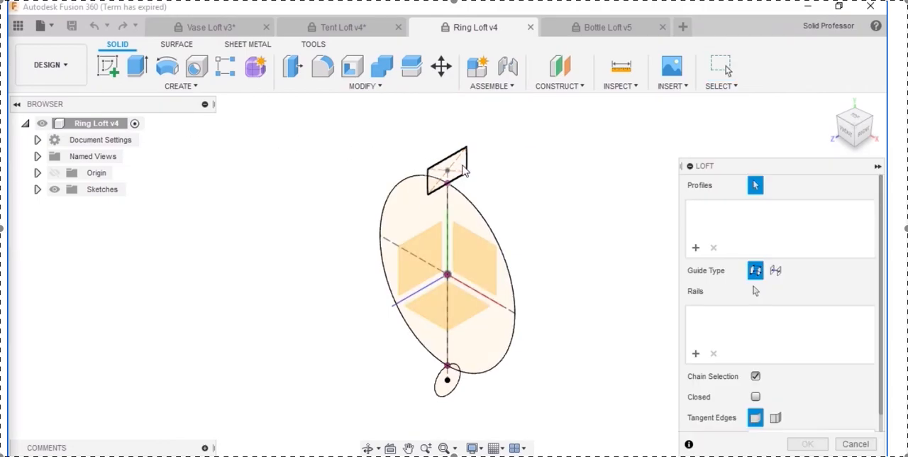
left_click(462, 170)
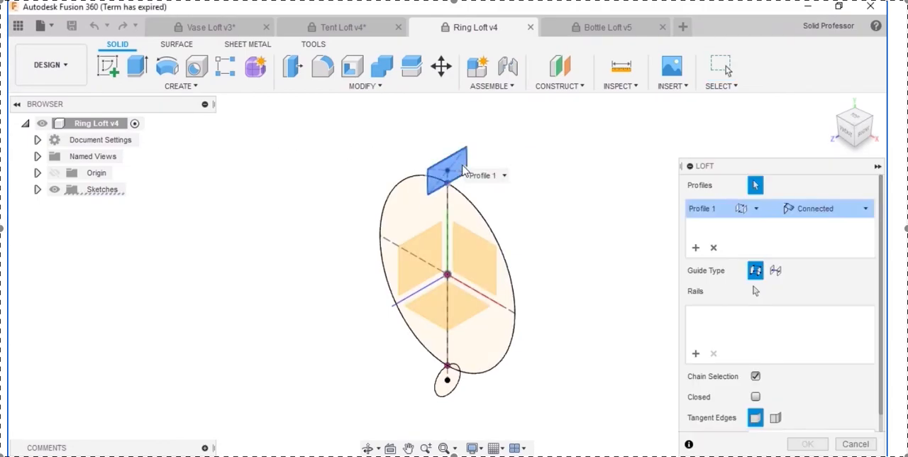
left_click(448, 381)
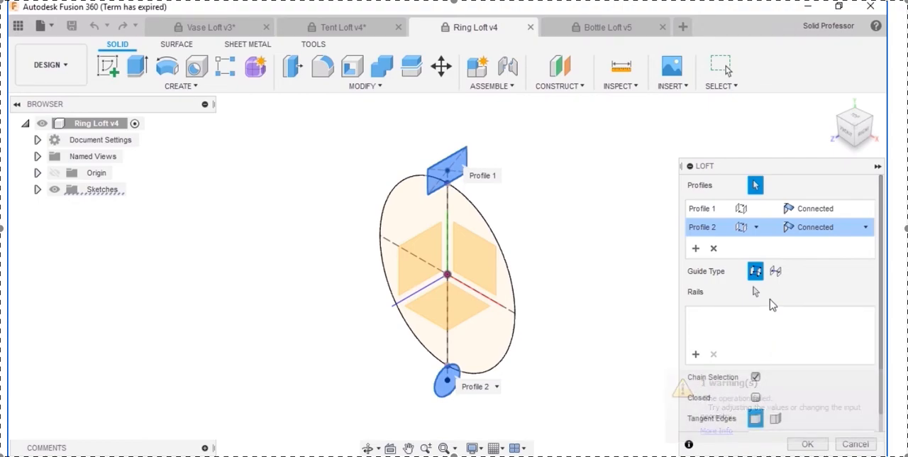
Step: Guide the loft with the large circle as its centerline, make it closed, and complete the ring
left_click(775, 274)
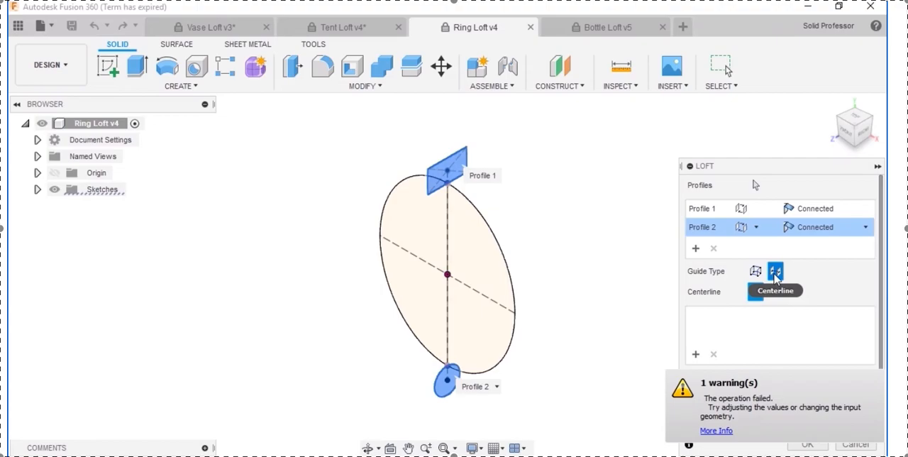
left_click(516, 318)
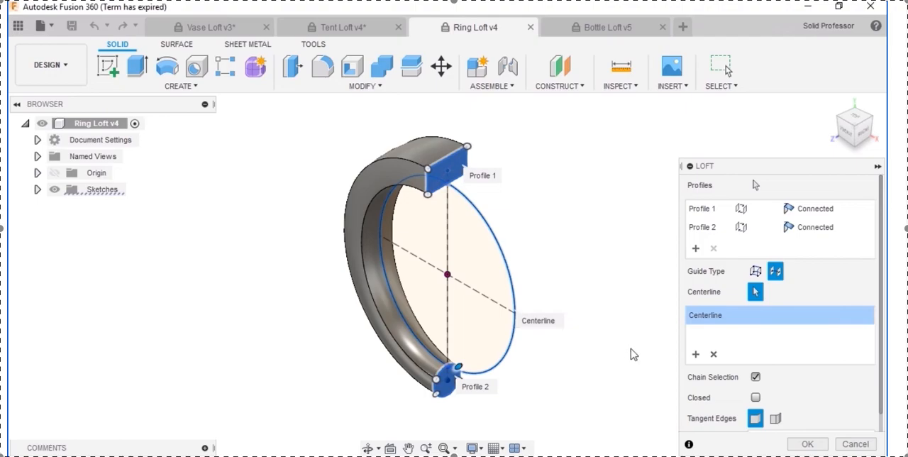
left_click(756, 398)
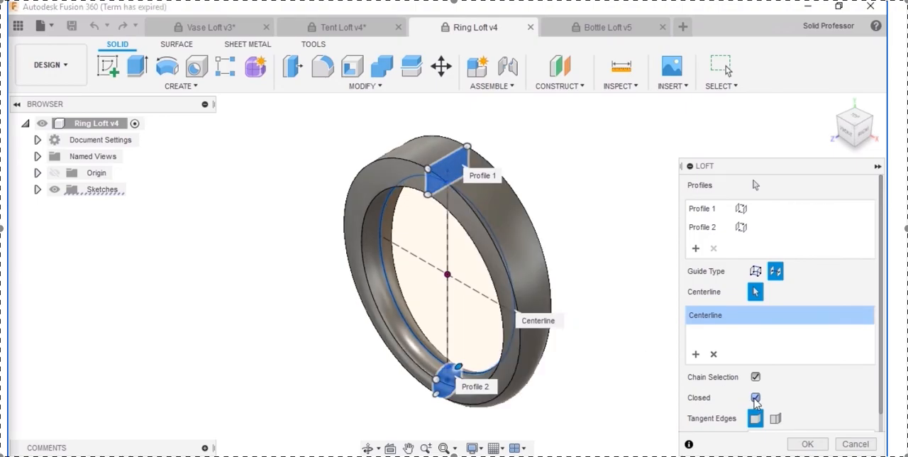
left_click(807, 444)
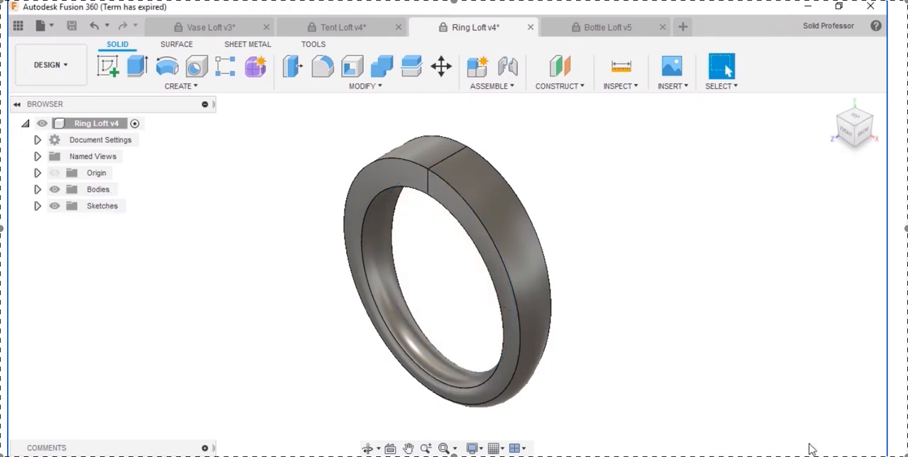
Step: In the Bottle Loft v5 document, start a loft through all eight profiles in order, from the uppermost circle down to the lowest rectangle
left_click(633, 34)
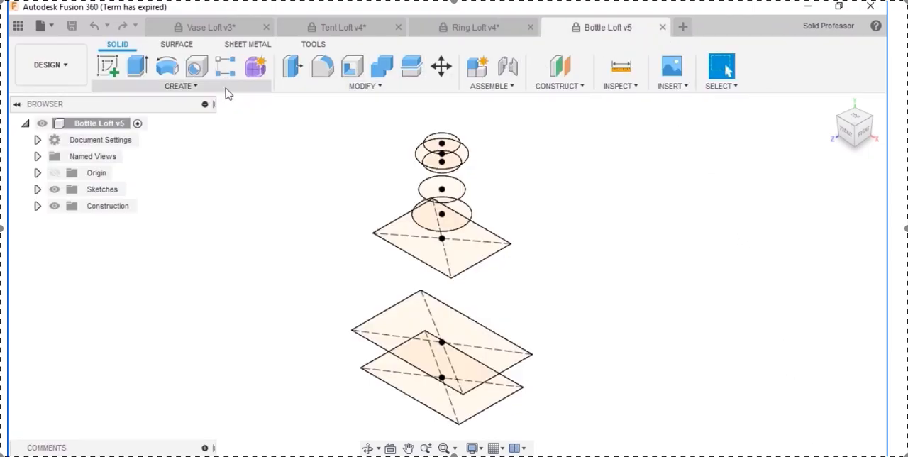
left_click(190, 87)
left_click(152, 126)
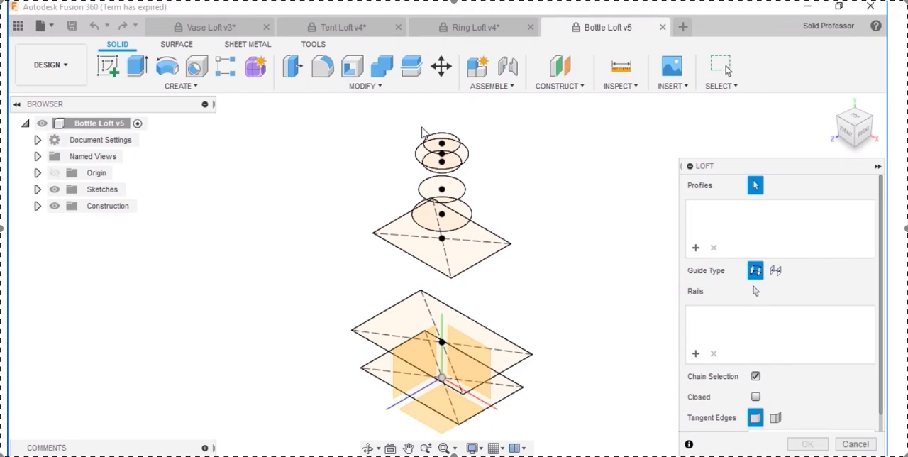
left_click(449, 145)
left_click(457, 159)
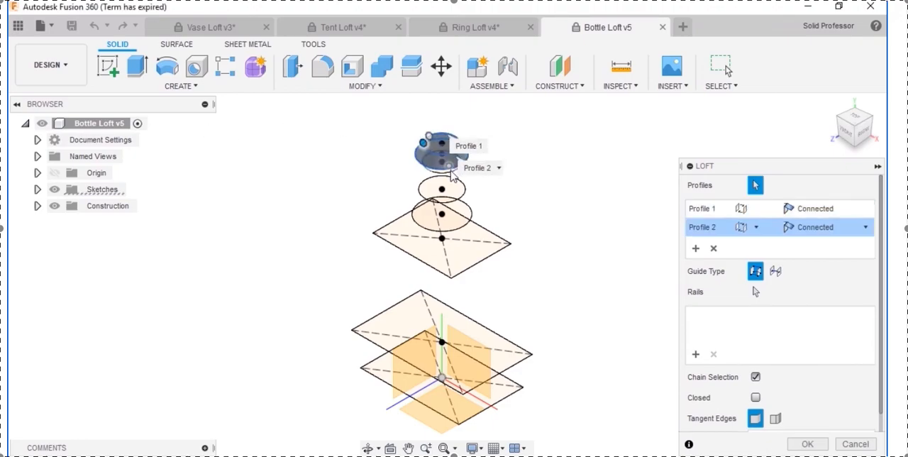
left_click(443, 187)
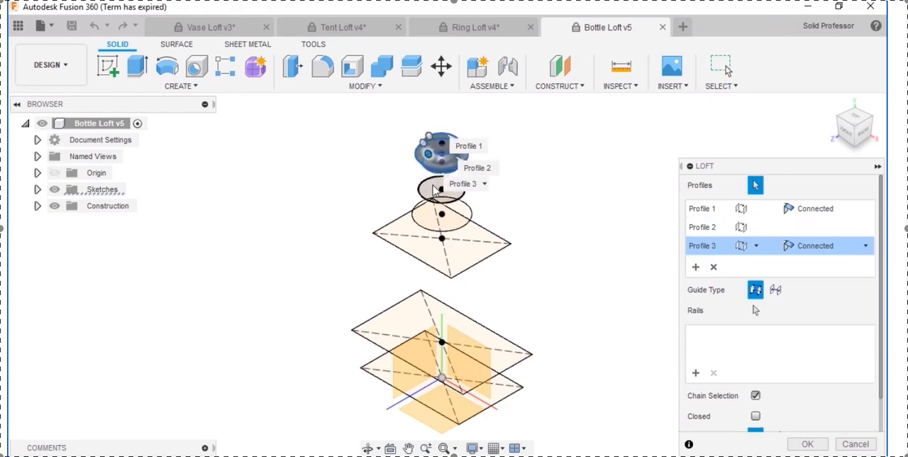
left_click(450, 215)
left_click(462, 237)
left_click(466, 241)
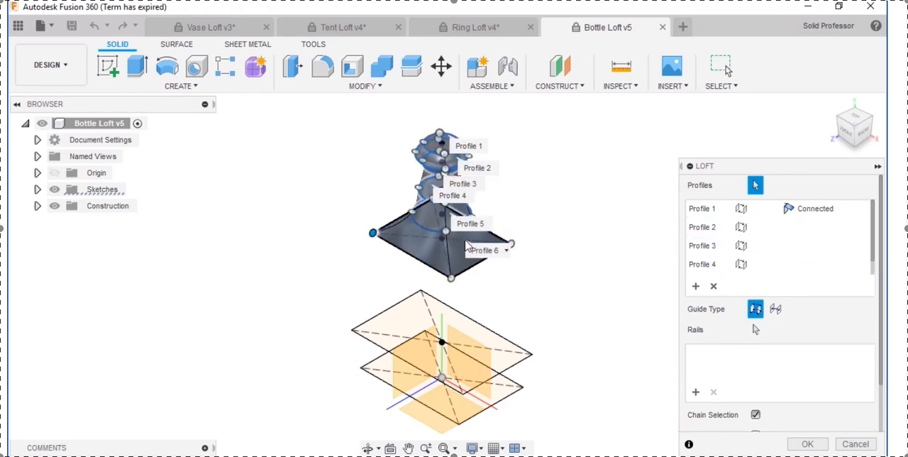
left_click(472, 332)
left_click(488, 394)
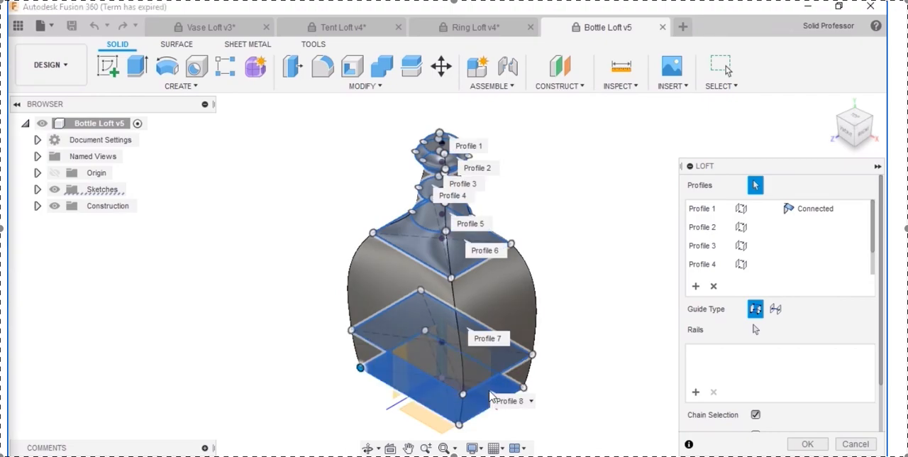
Step: Examine the profile reordering options for Profile 1 and Profile 5 without changing the loft order
left_click(740, 212)
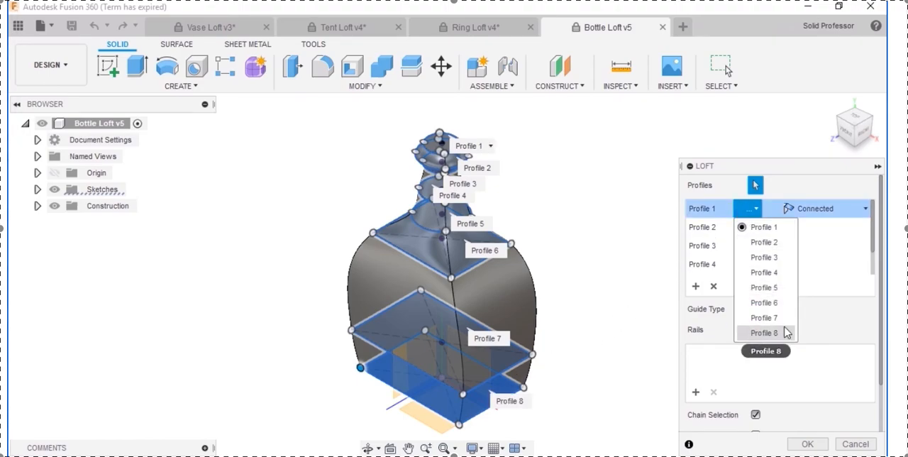
left_click(488, 225)
left_click(492, 226)
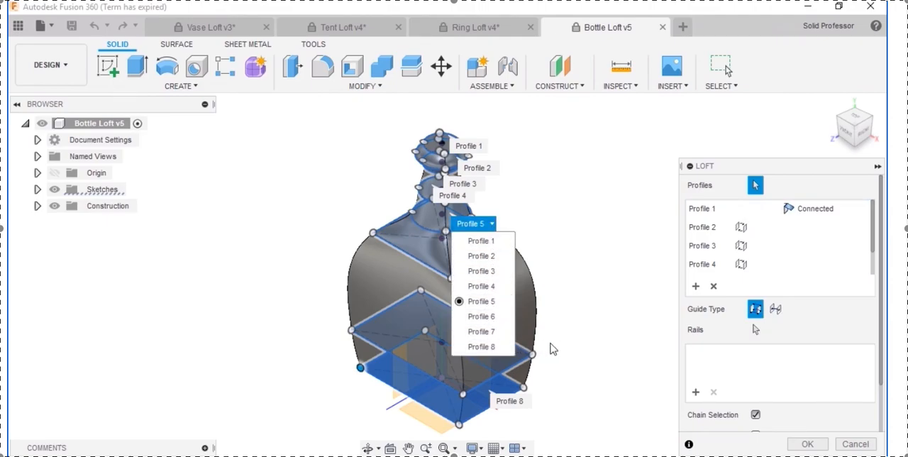
left_click(573, 344)
Step: Complete the bottle loft through its eight profiles with no rails and inspect the finished body
left_click(809, 442)
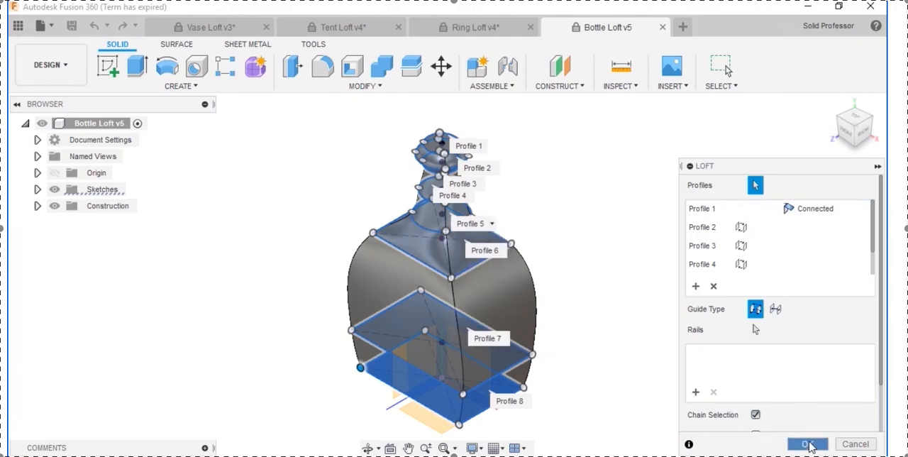
middle_click_drag(638, 293, 635, 275, "shift")
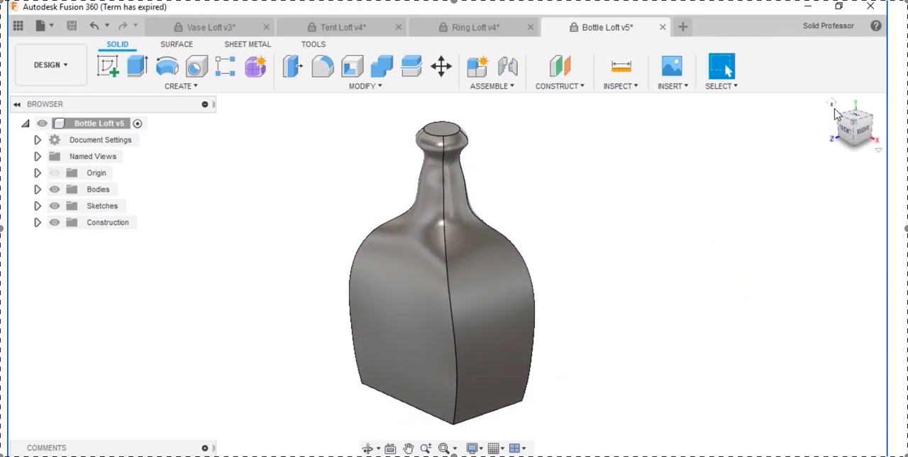
left_click(834, 107)
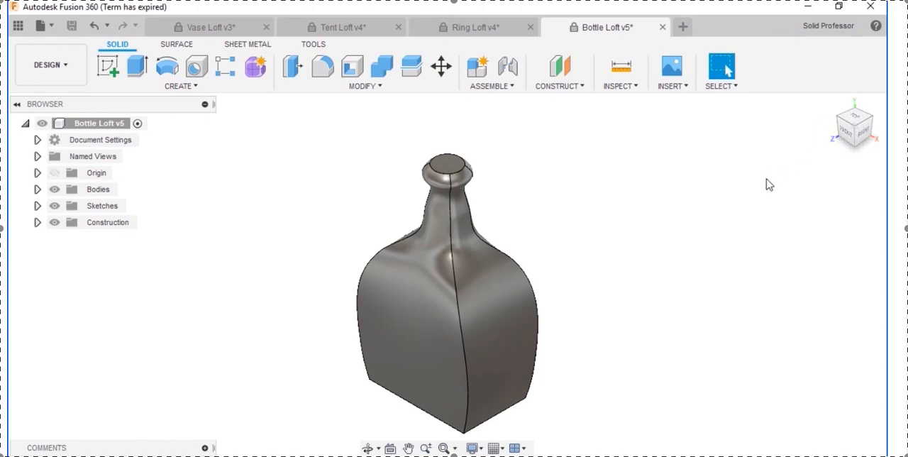